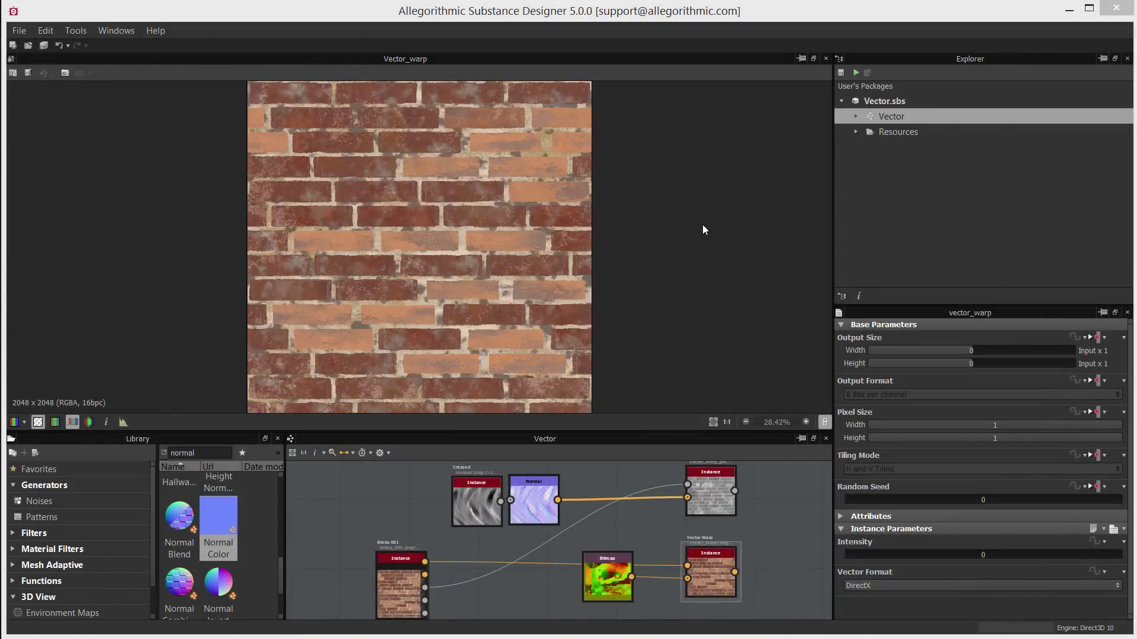
Step: Open the node-creation context menu in the Vector graph view
right_click(384, 479)
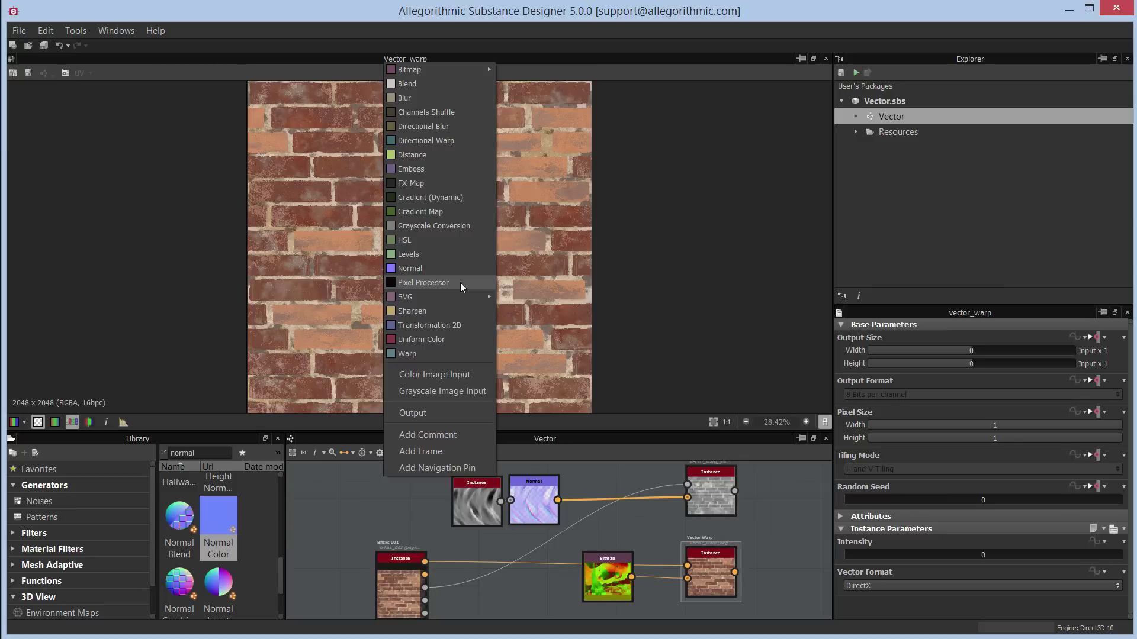
Step: Replace 'normal' with 'vec' in the Library search to list the colour and grayscale Vector Warp nodes
click(291, 516)
double_click(209, 453)
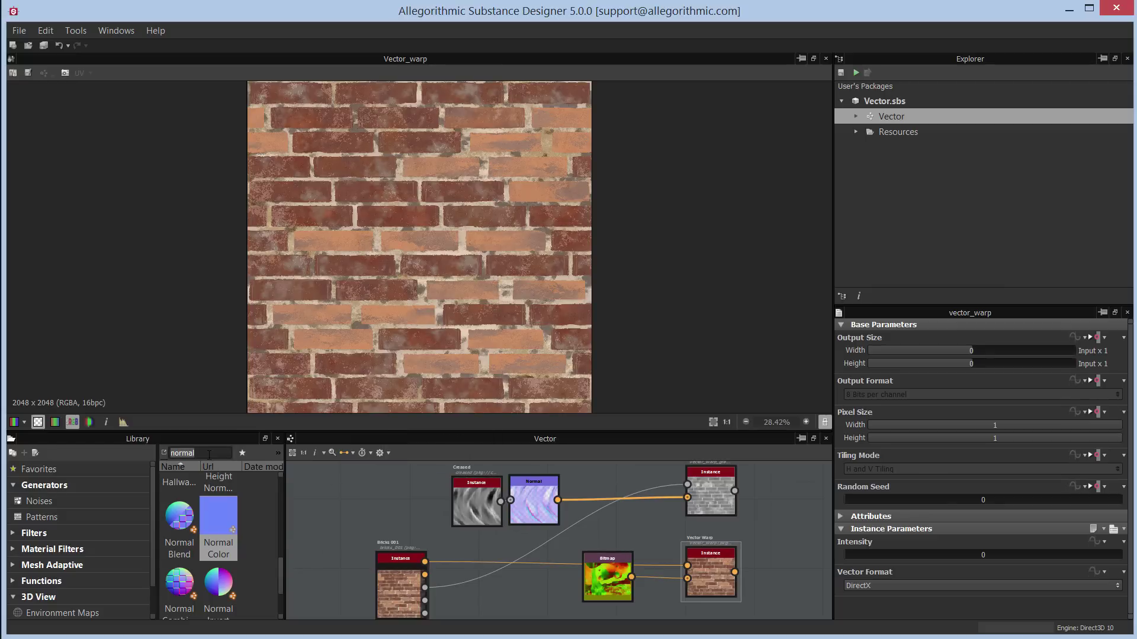
text(vect)
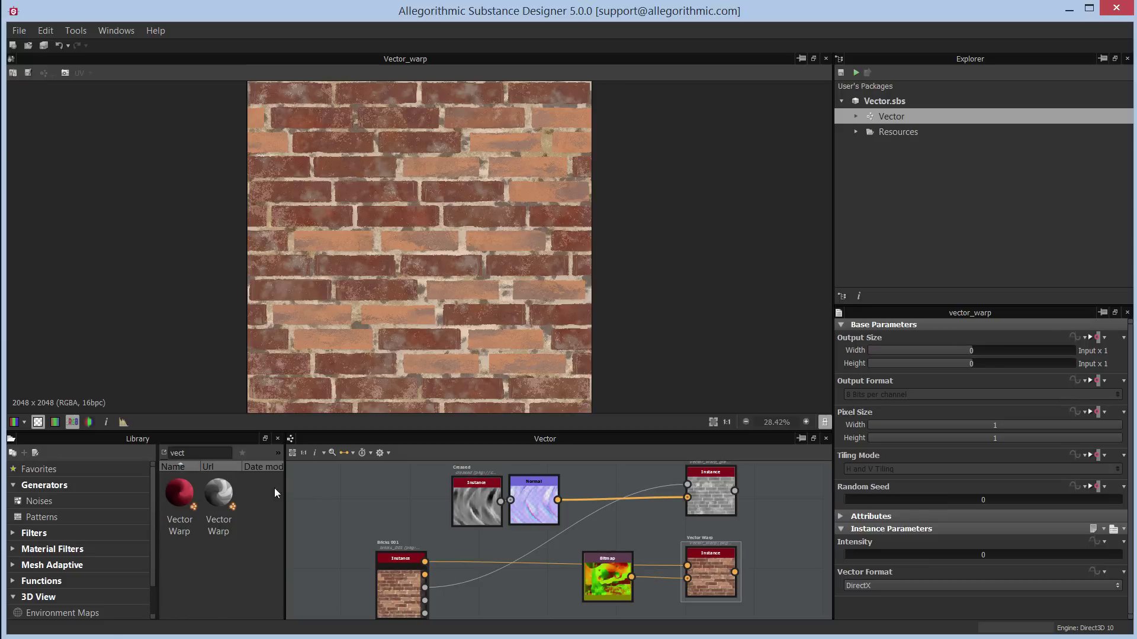
mouse_move(717, 511)
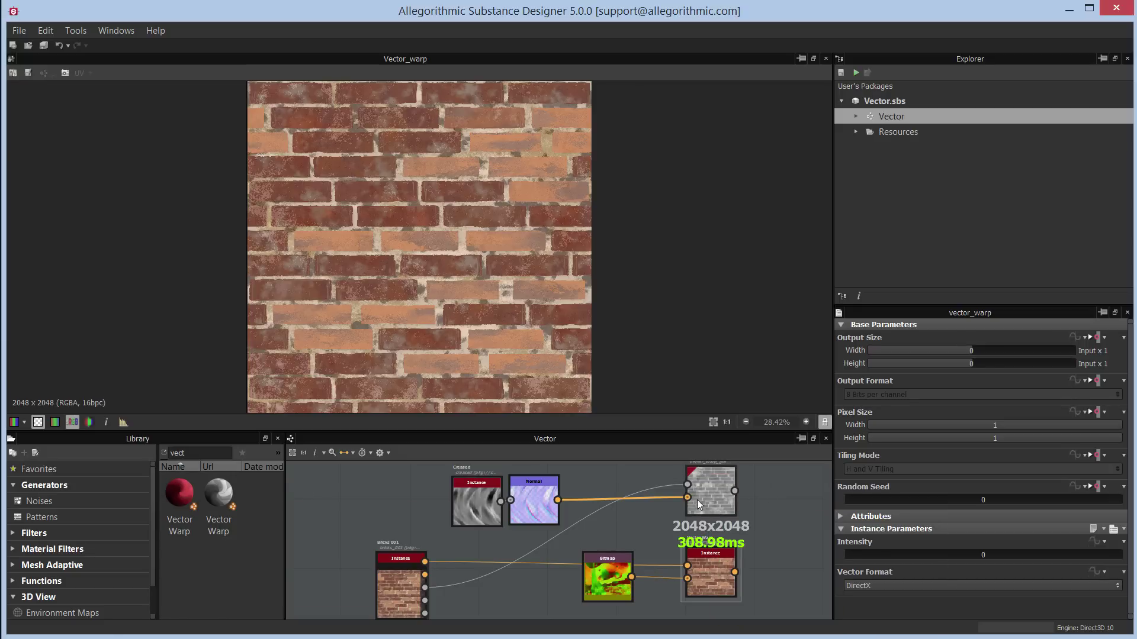
Step: Compare both Vector Warp outputs, ending on the grayscale Vector Warp's warped bricks
double_click(711, 492)
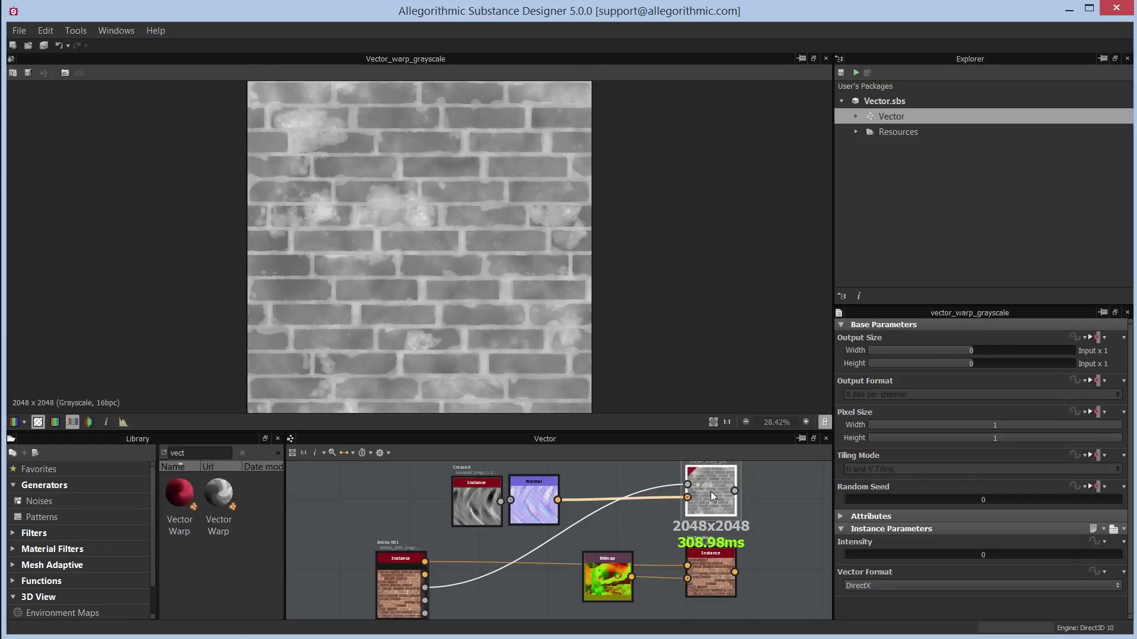
double_click(715, 575)
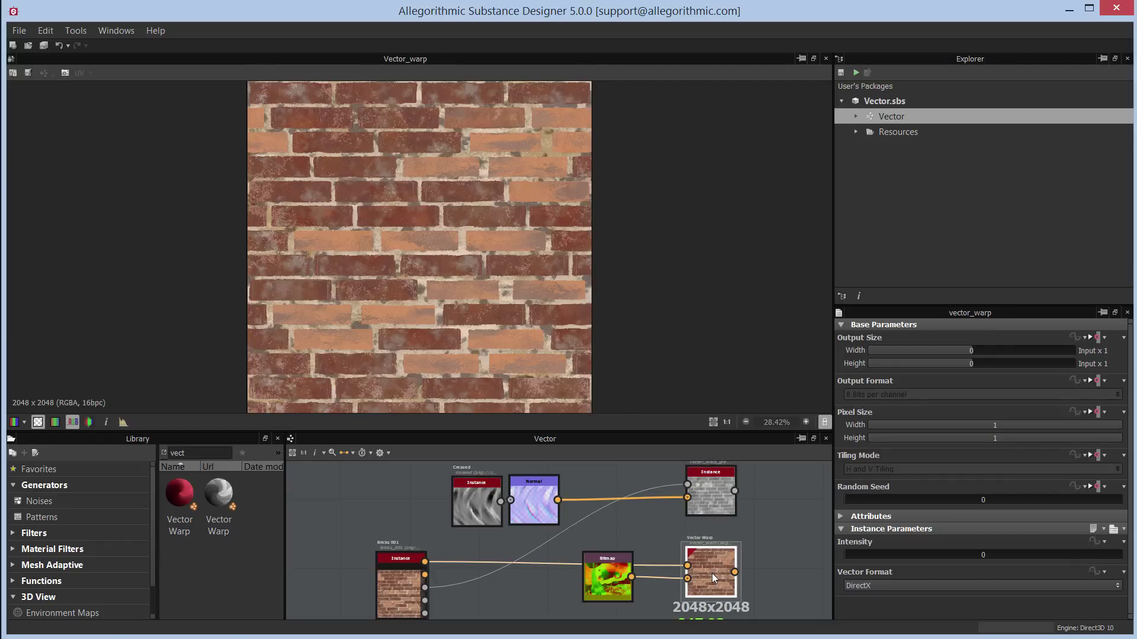
double_click(708, 490)
scroll(720, 509, up, 3)
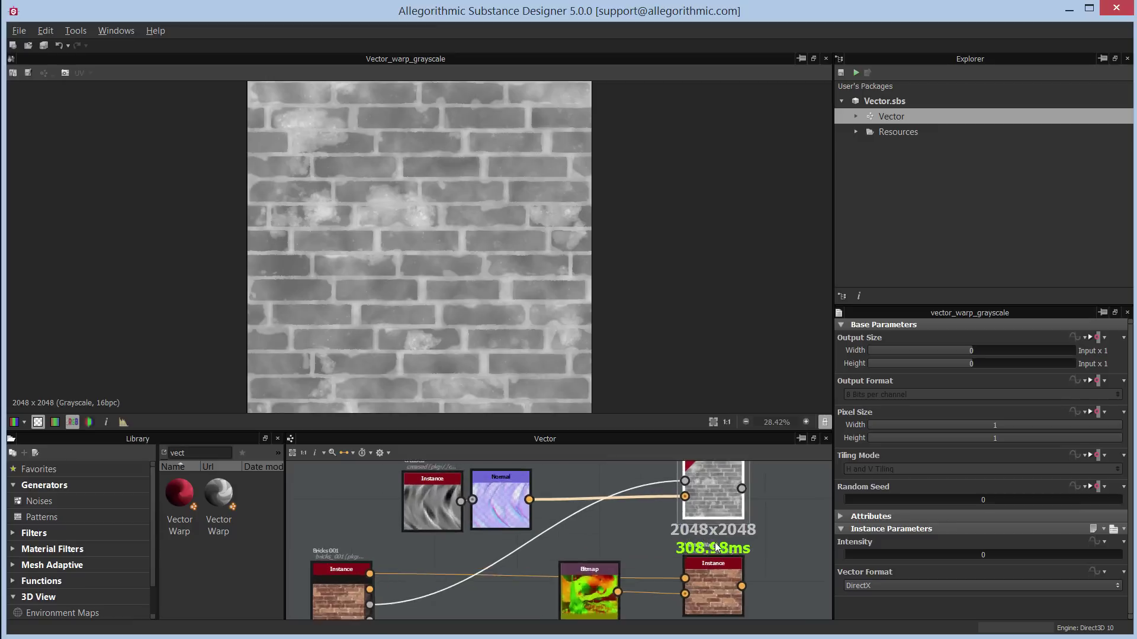
scroll(735, 565, down, 1)
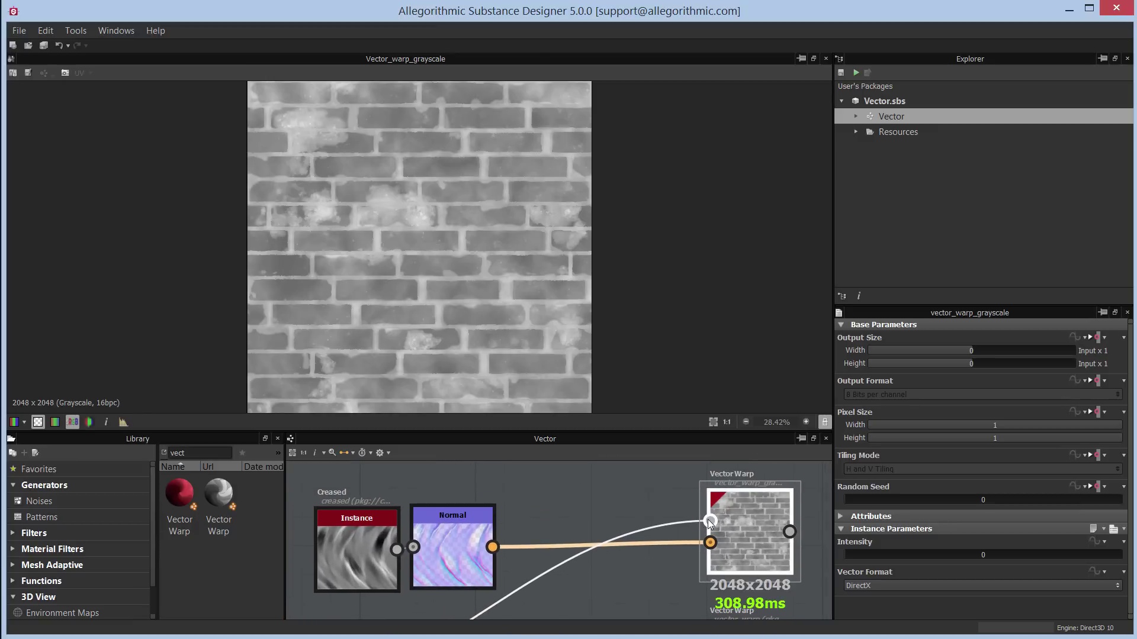
click(320, 454)
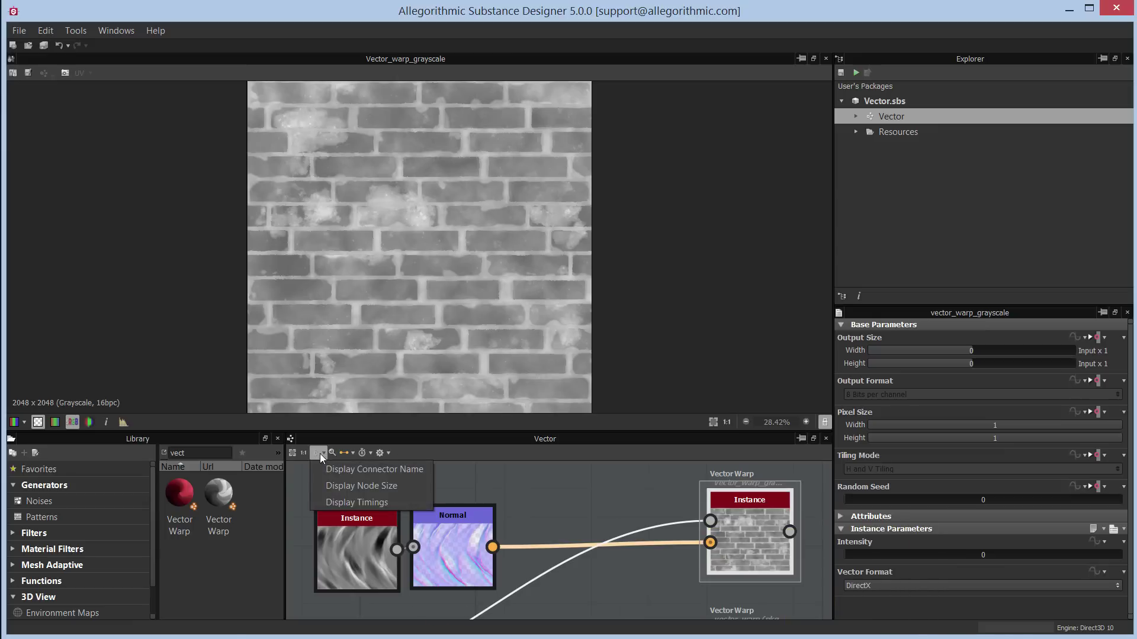
click(331, 484)
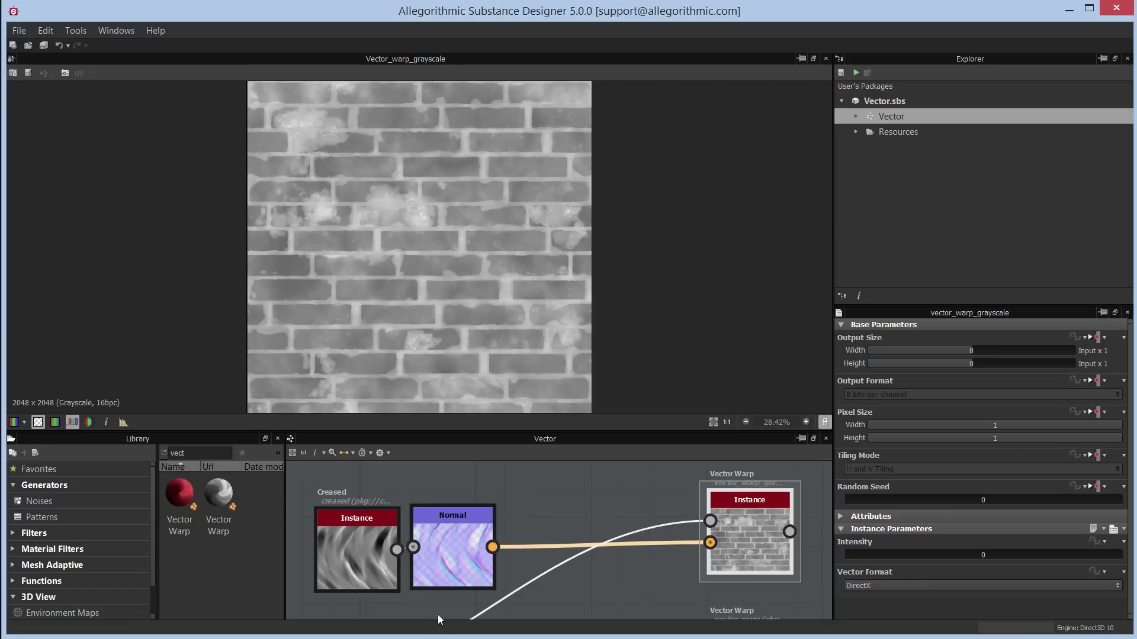
double_click(356, 541)
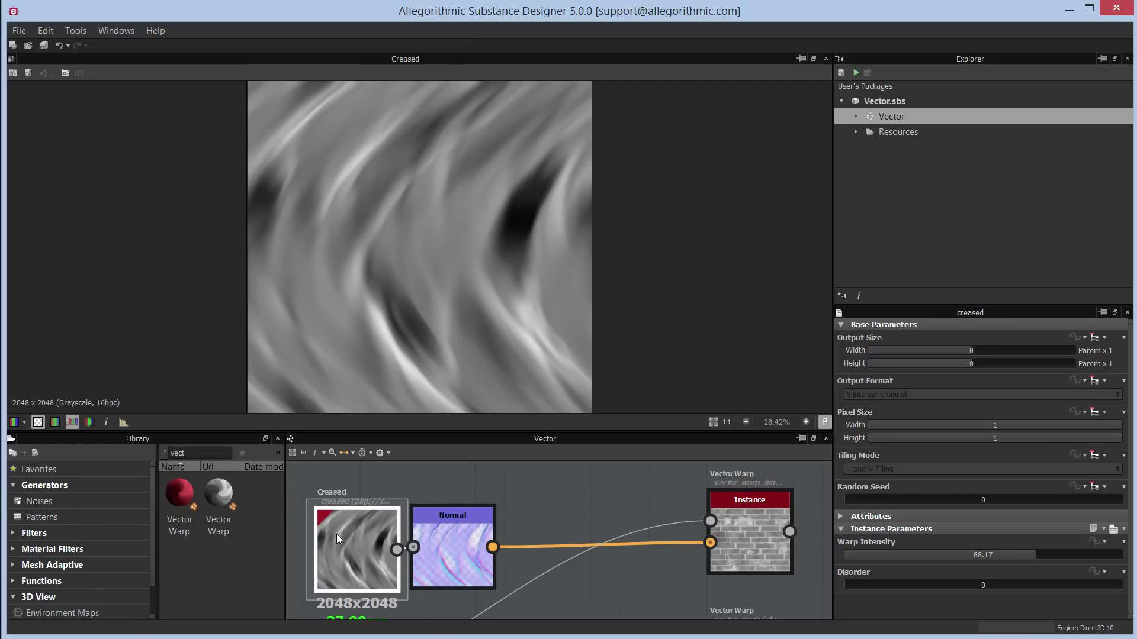
right_click(545, 476)
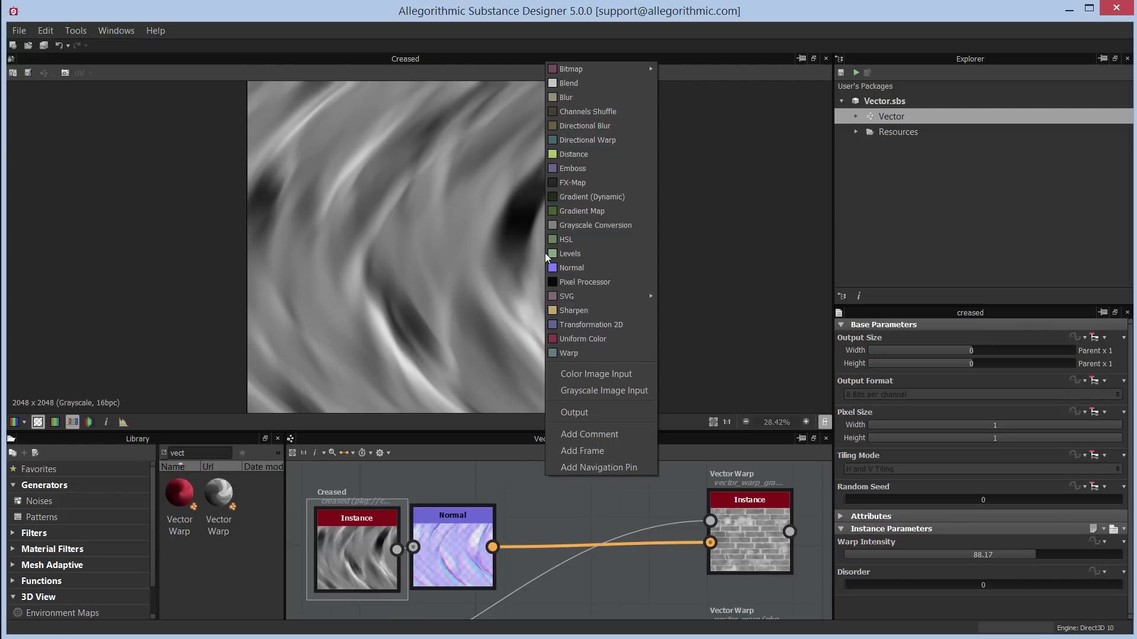
click(442, 487)
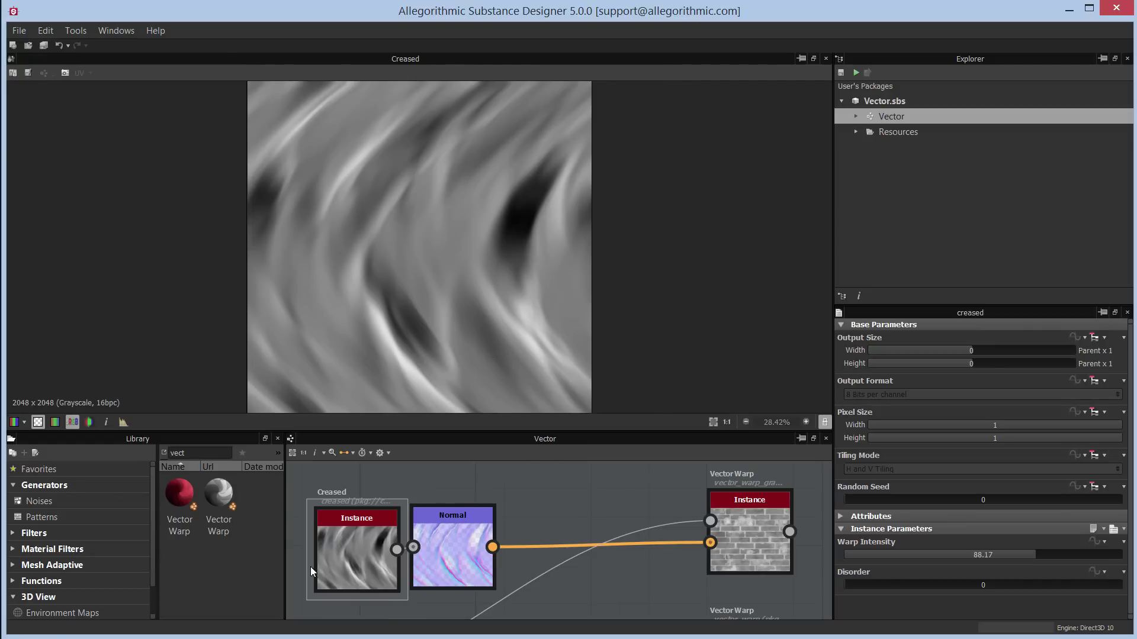
double_click(449, 542)
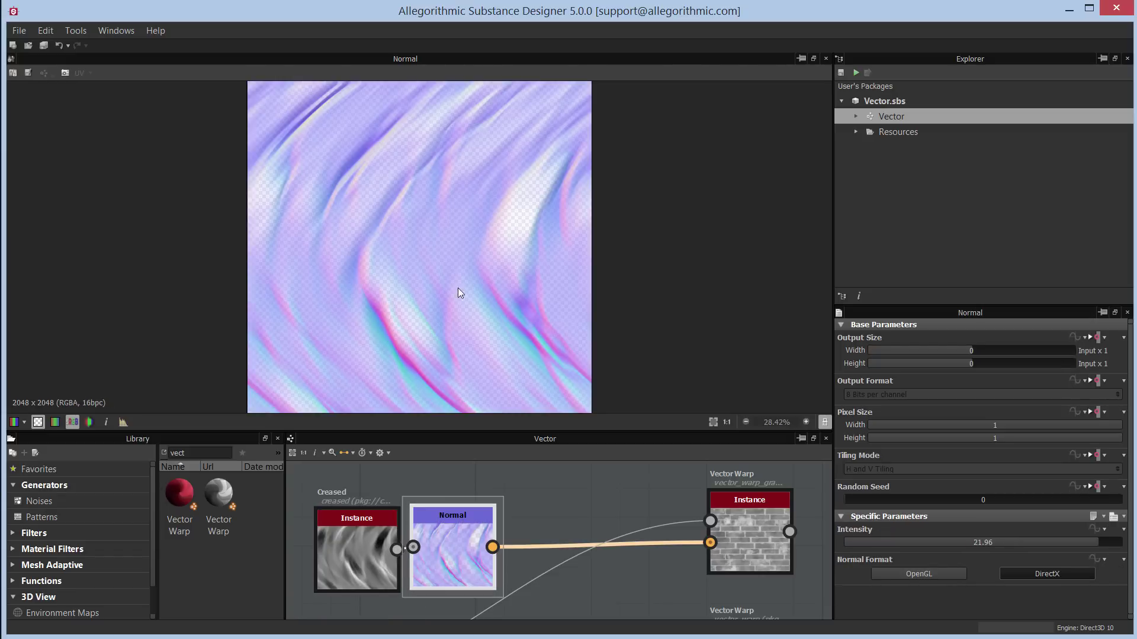
double_click(746, 533)
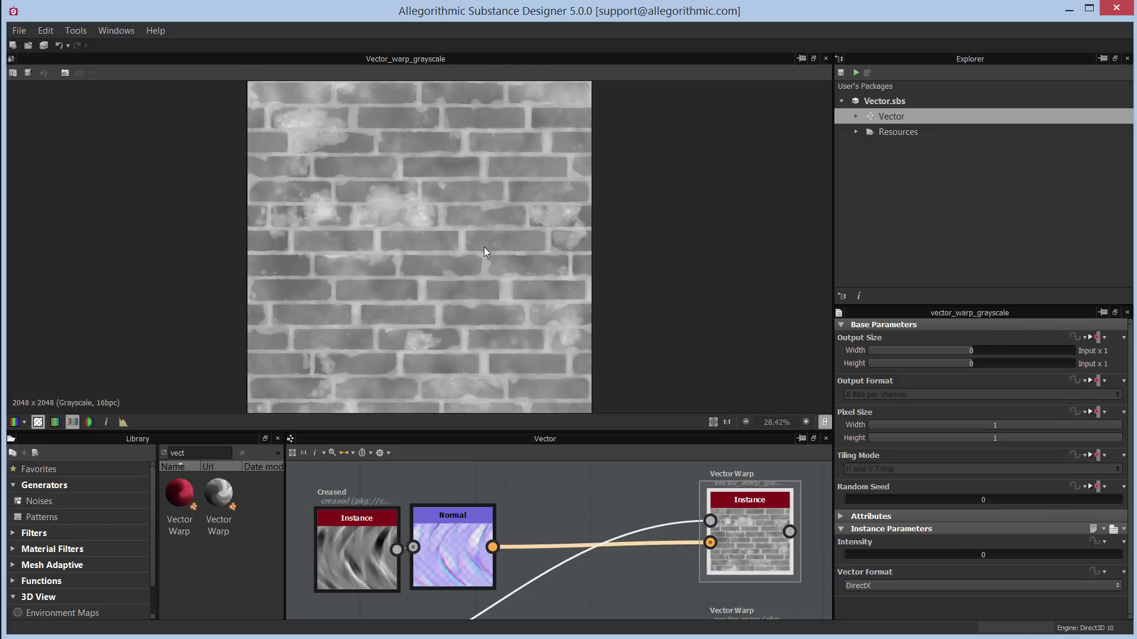
Step: Set the grayscale Vector Warp's Instance Parameters Intensity to 0.81
click(839, 324)
drag(903, 306, 912, 253)
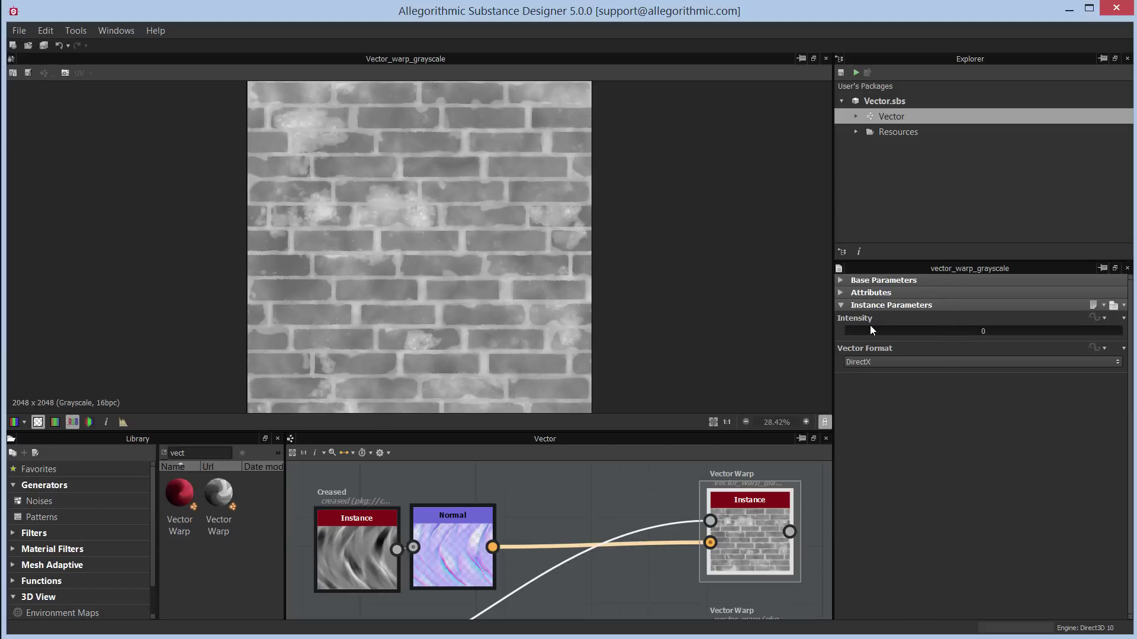
drag(849, 330, 1068, 338)
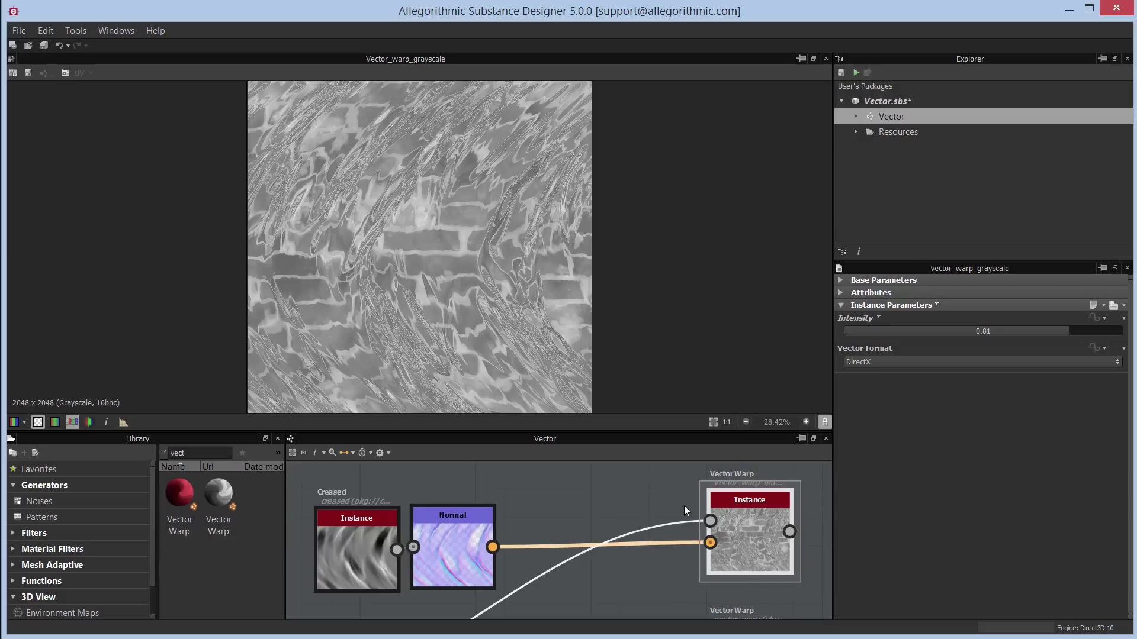
scroll(648, 558, down, 4)
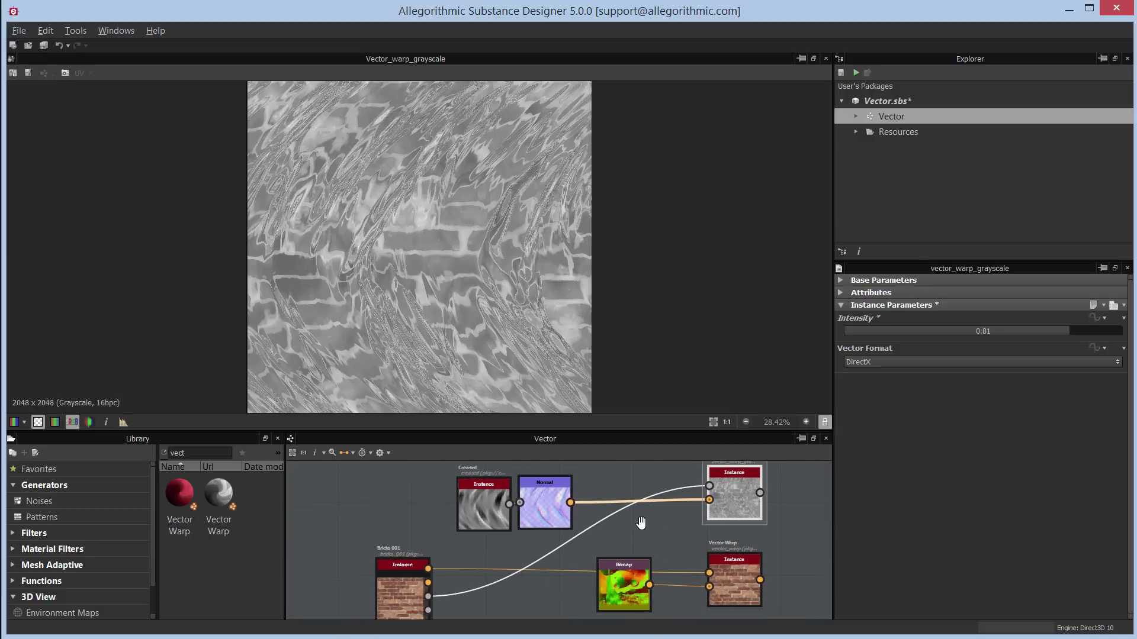
Step: Preview Bricks 001's unwarped Roughness output, then return to the Creased and Normal nodes
middle_drag(466, 569, 479, 526)
scroll(454, 578, up, 3)
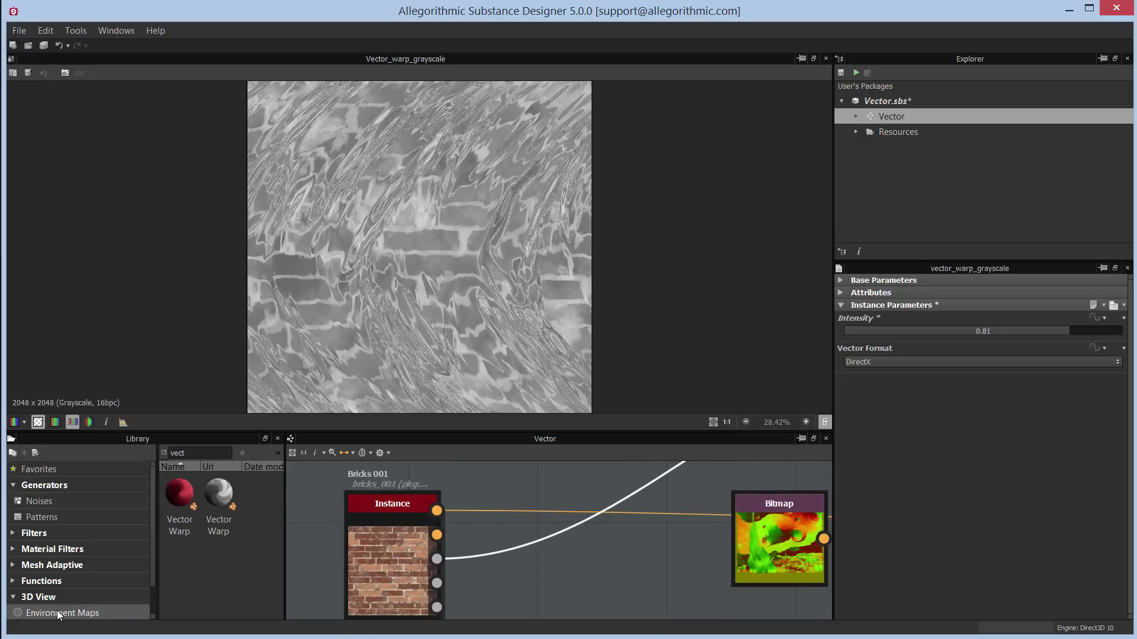
click(437, 559)
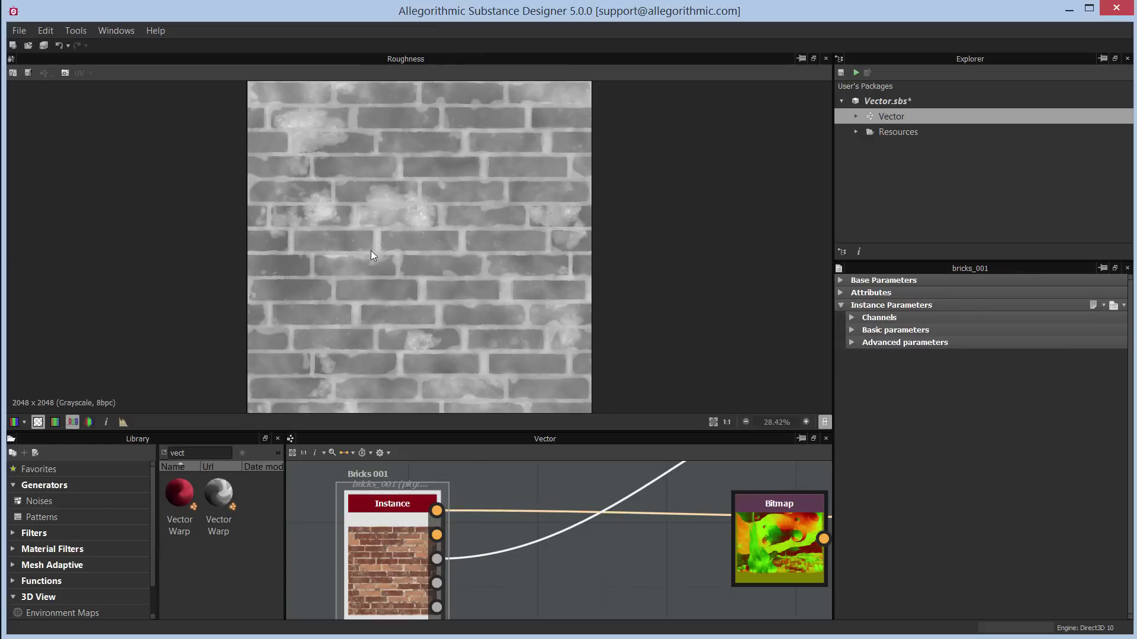
scroll(636, 534, down, 3)
middle_drag(636, 533, 659, 550)
scroll(682, 550, up, 2)
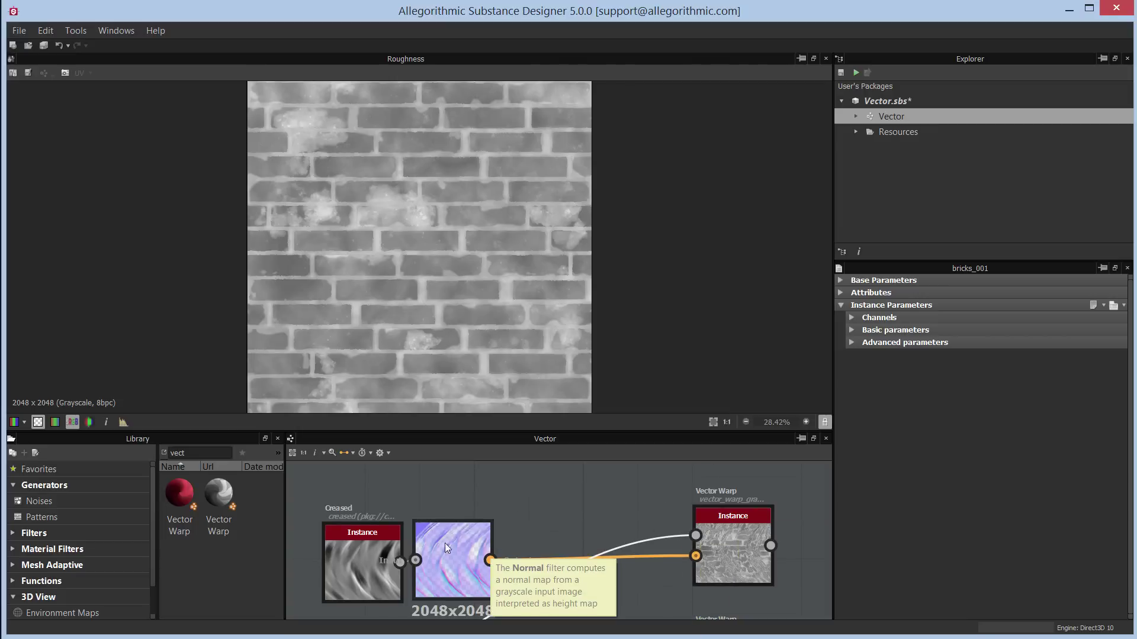
Step: Keep the grayscale Vector Warp's Vector Format at DirectX and slightly lower its intensity
double_click(735, 541)
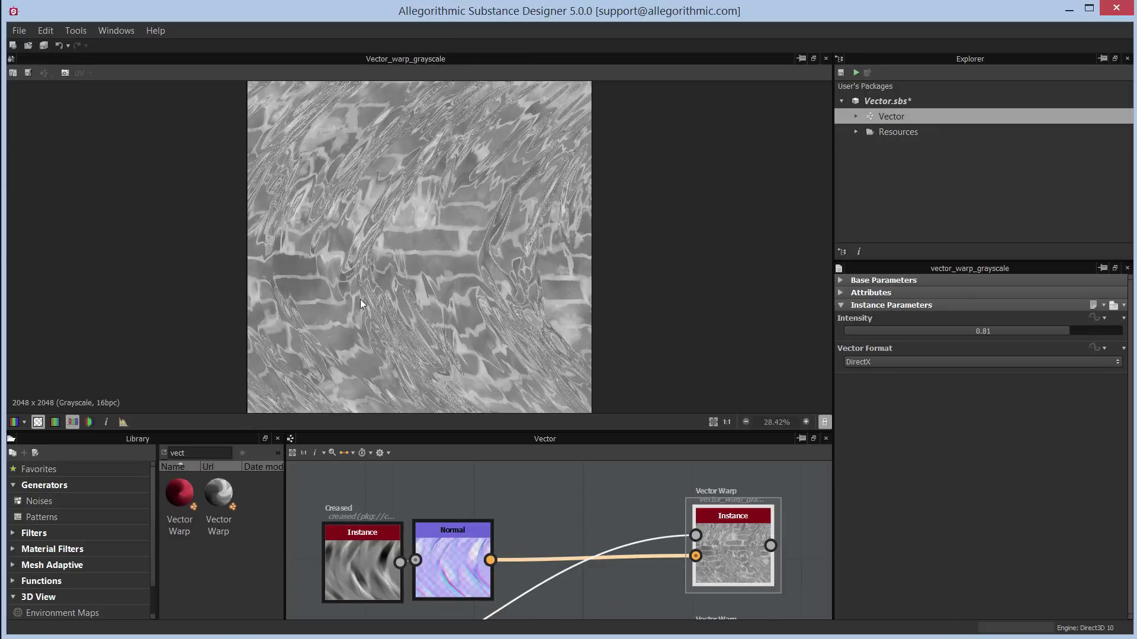
double_click(470, 575)
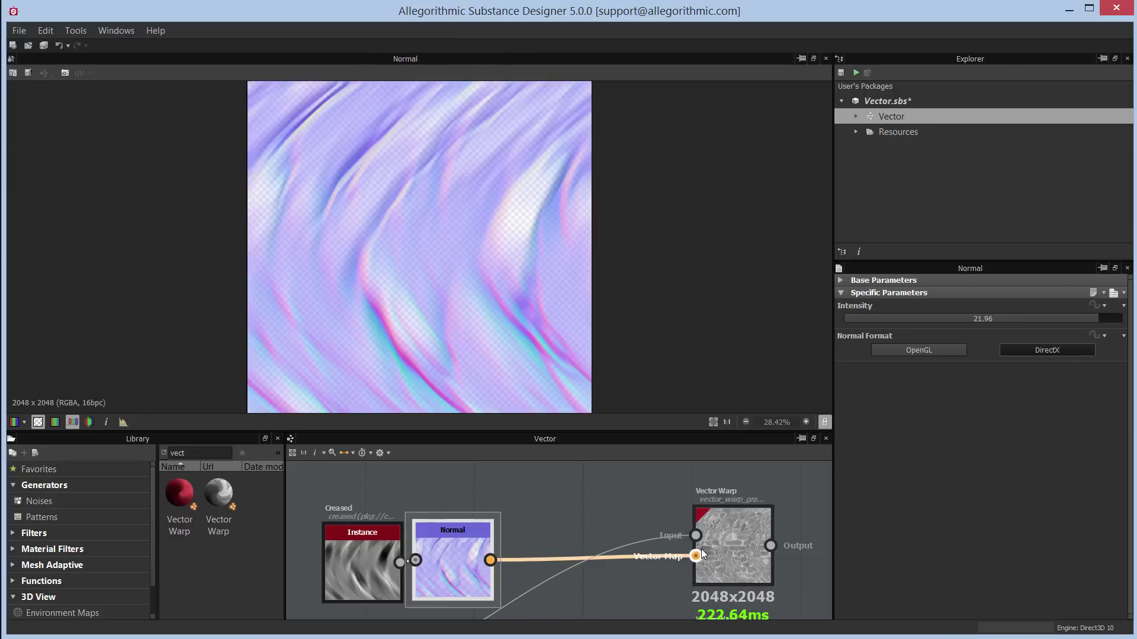
double_click(732, 552)
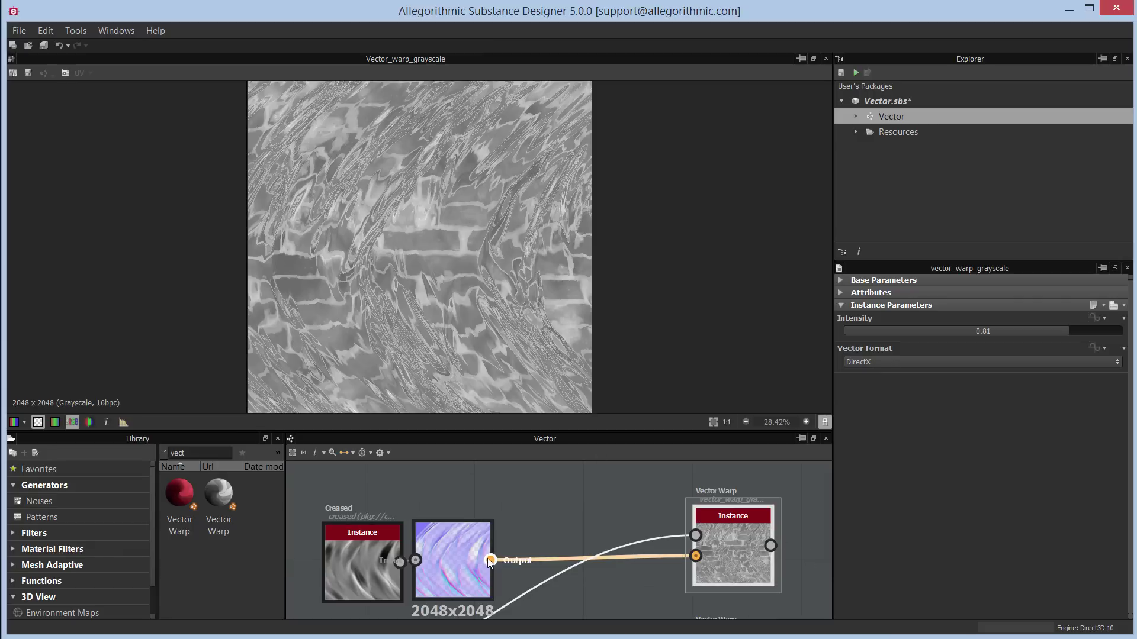
click(867, 360)
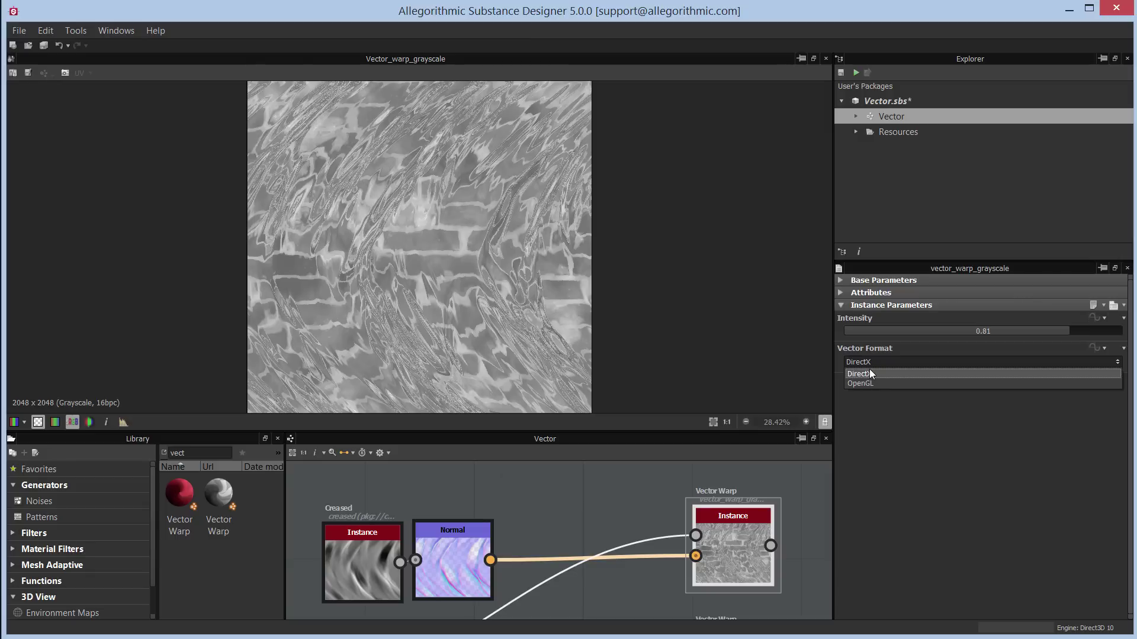
click(873, 373)
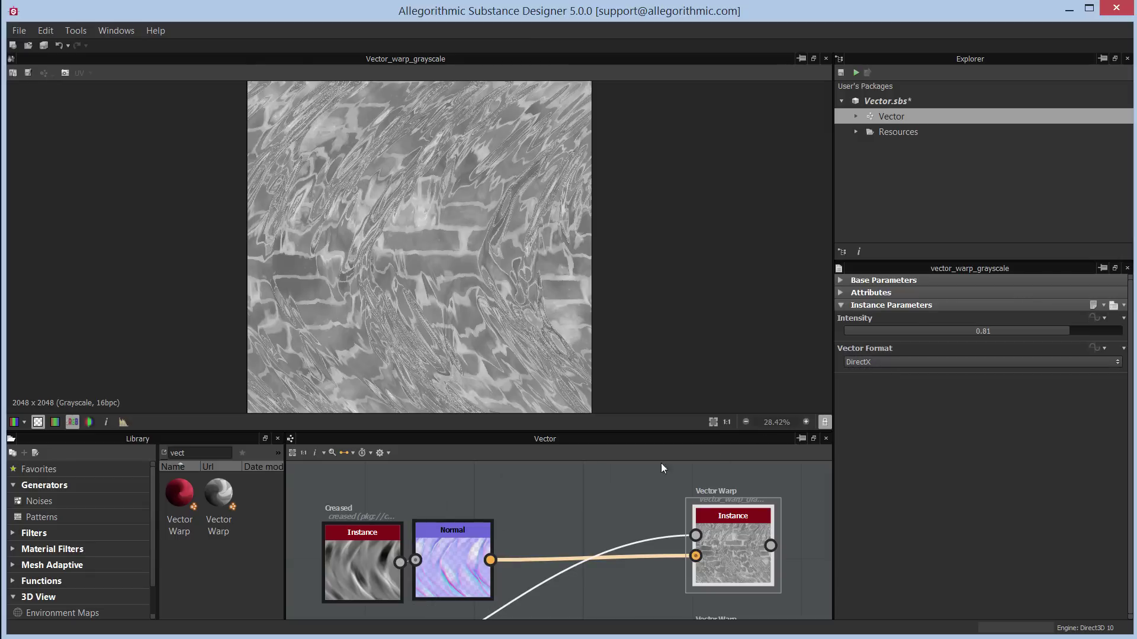
drag(1077, 330, 1029, 335)
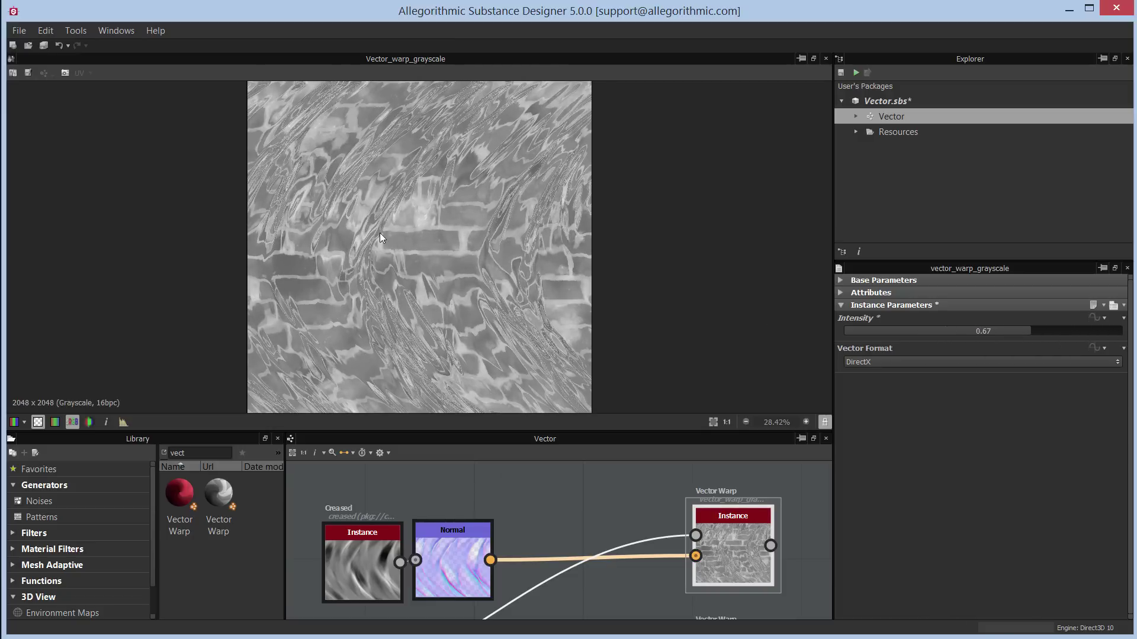
Step: Lower the Normal node's intensity to about 5.74 and readjust the warp intensity to 0.99
click(448, 557)
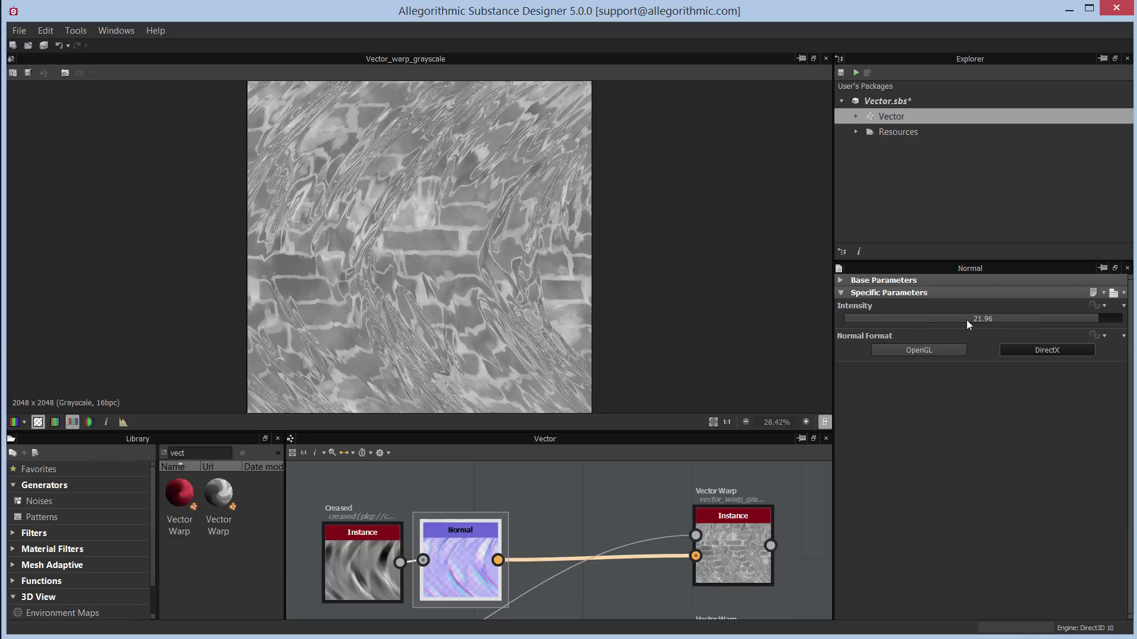
drag(1080, 318, 911, 324)
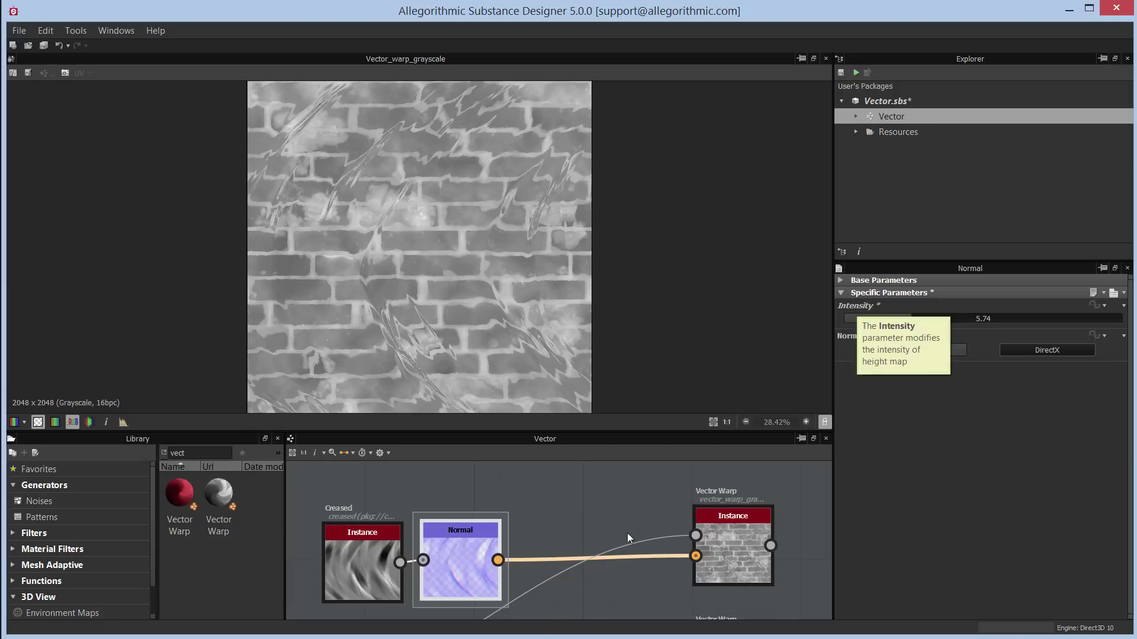
click(734, 534)
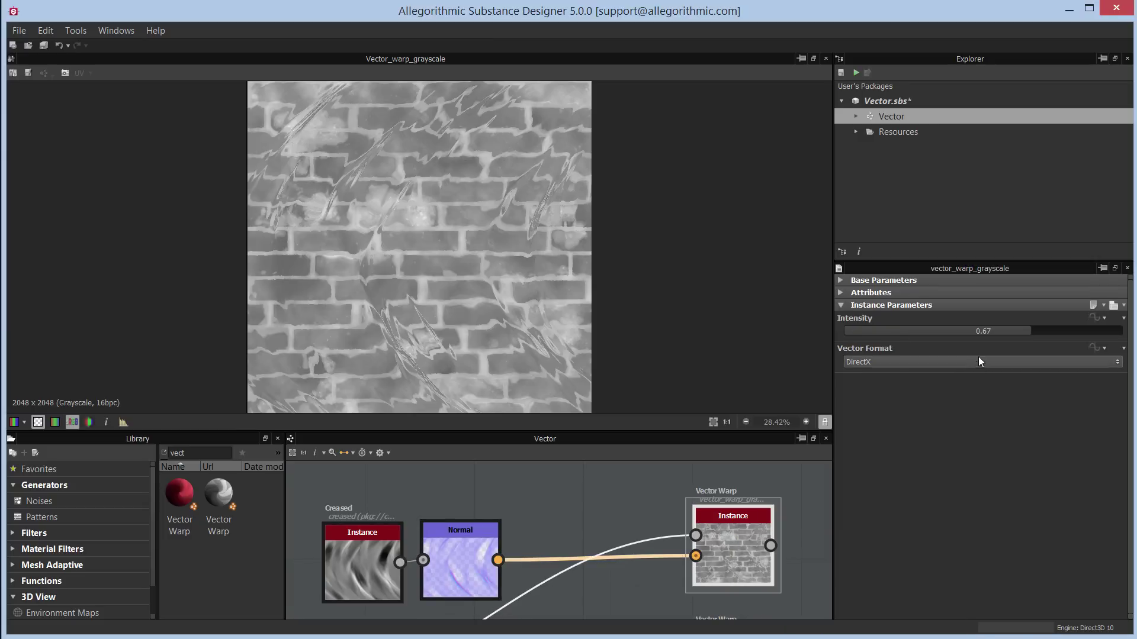
mouse_move(1017, 332)
mouse_down()
mouse_move(881, 332)
mouse_move(1020, 337)
mouse_up()
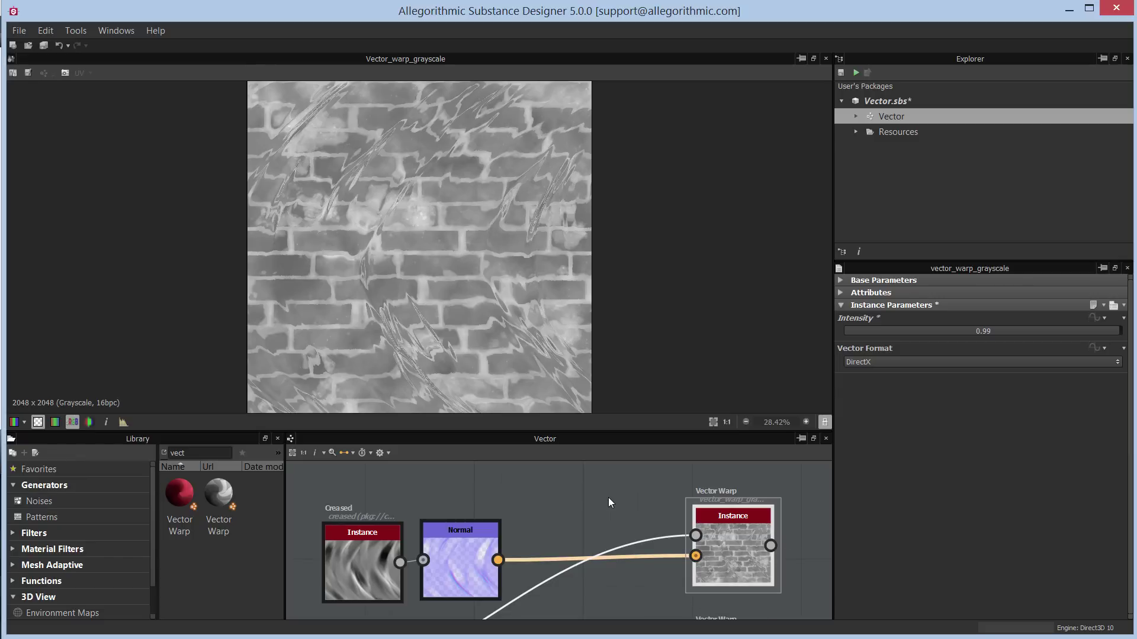
Step: Frame the graph and preview the colour Vector Warp output and the painted flow-map Bitmap
key(f)
middle_drag(644, 548, 648, 525)
scroll(646, 559, up, 3)
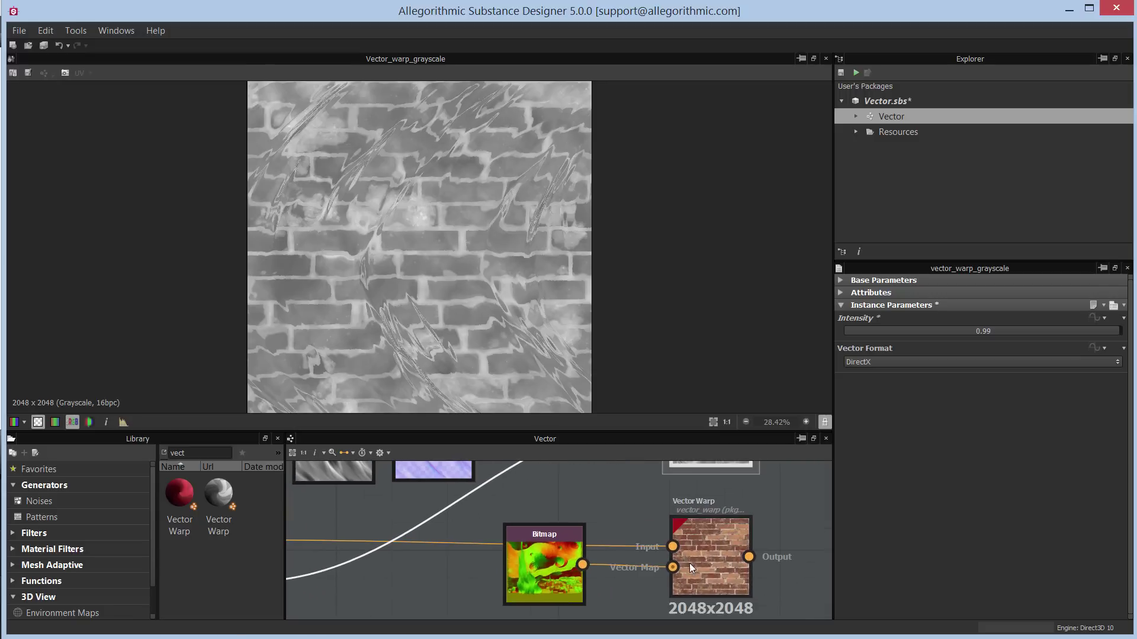
double_click(704, 546)
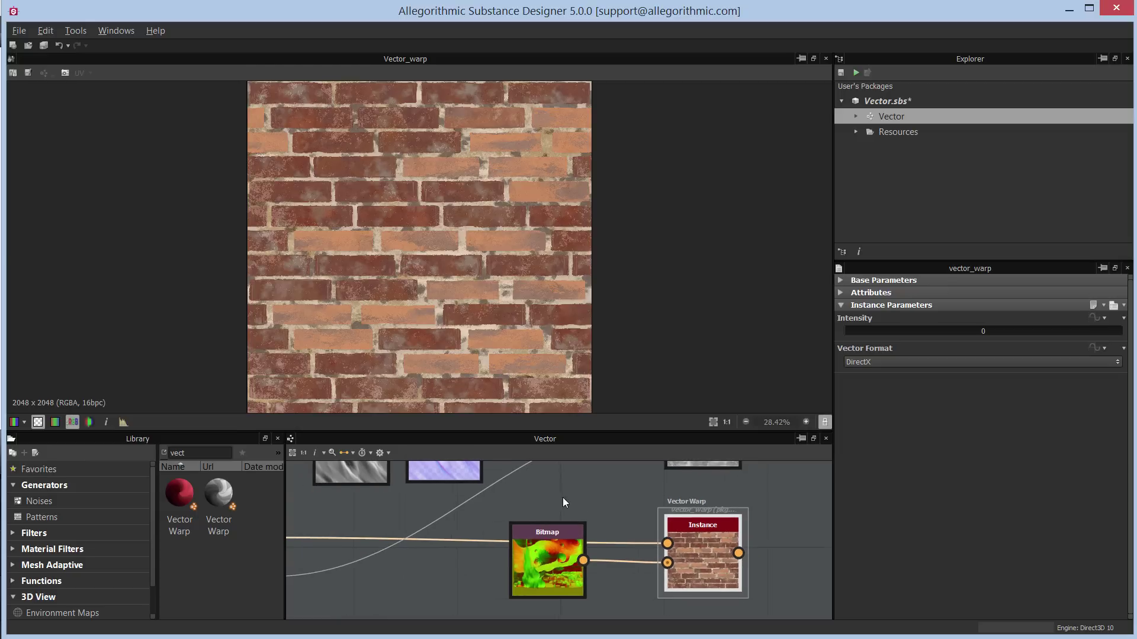
scroll(608, 507, up, 3)
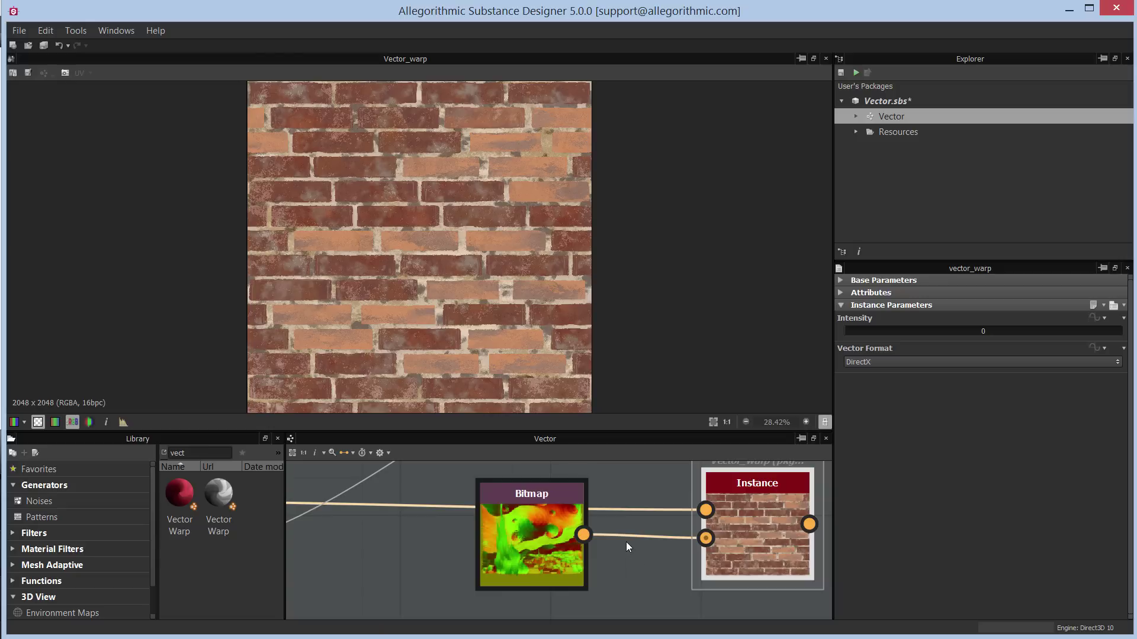
click(530, 543)
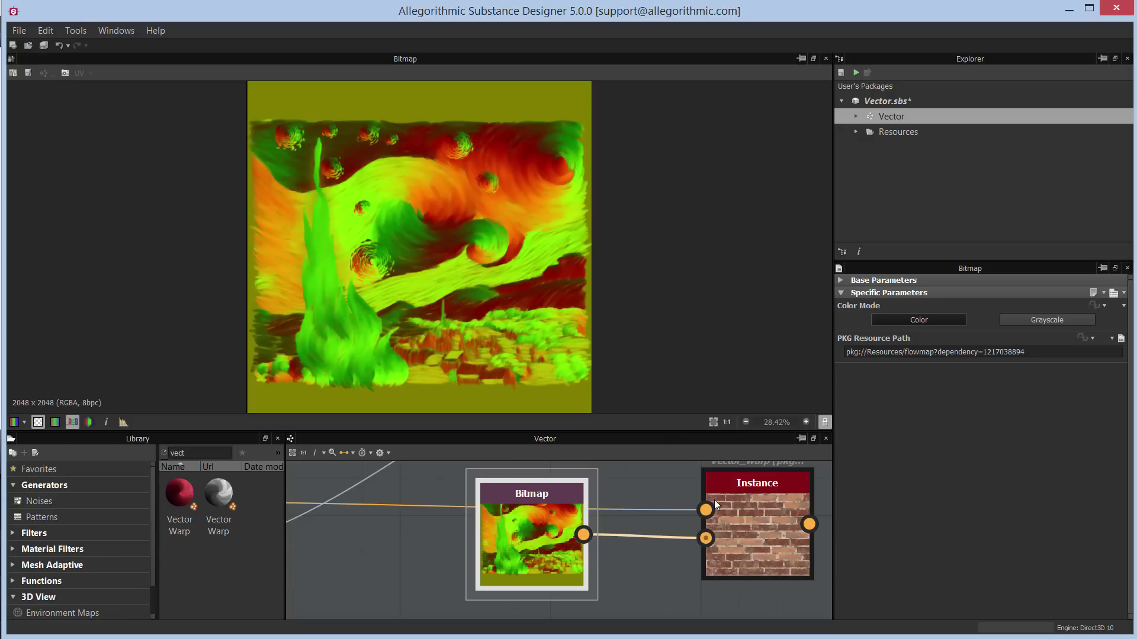
Step: Preview the Bricks 001 base colour, then raise the flow-map Vector Warp intensity from 0 to 0.95
middle_drag(480, 533, 748, 539)
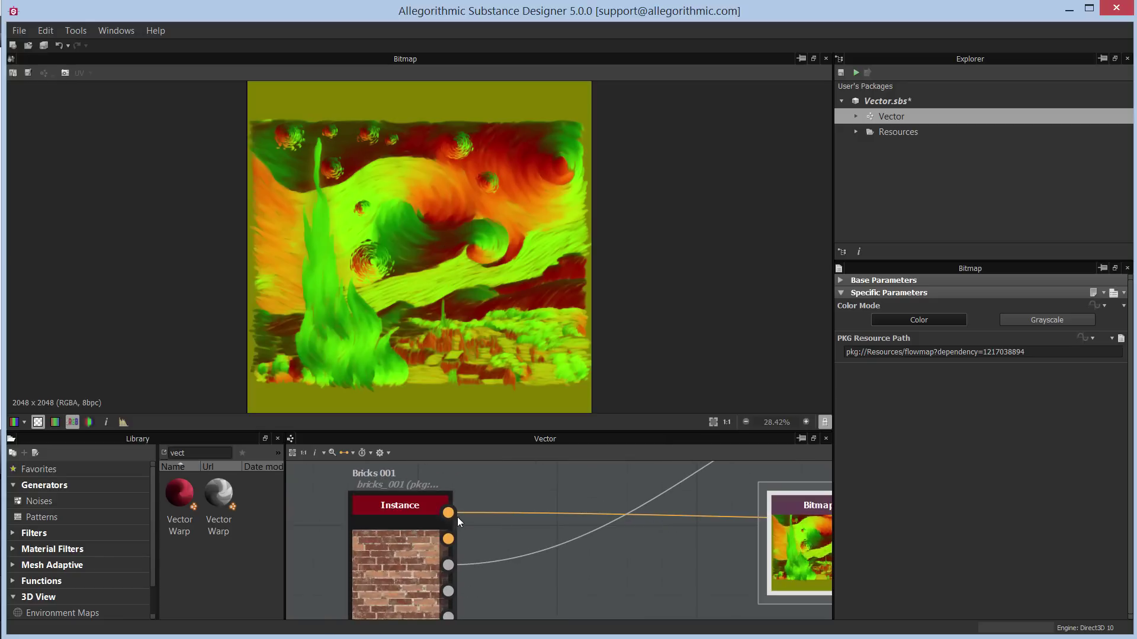
double_click(403, 551)
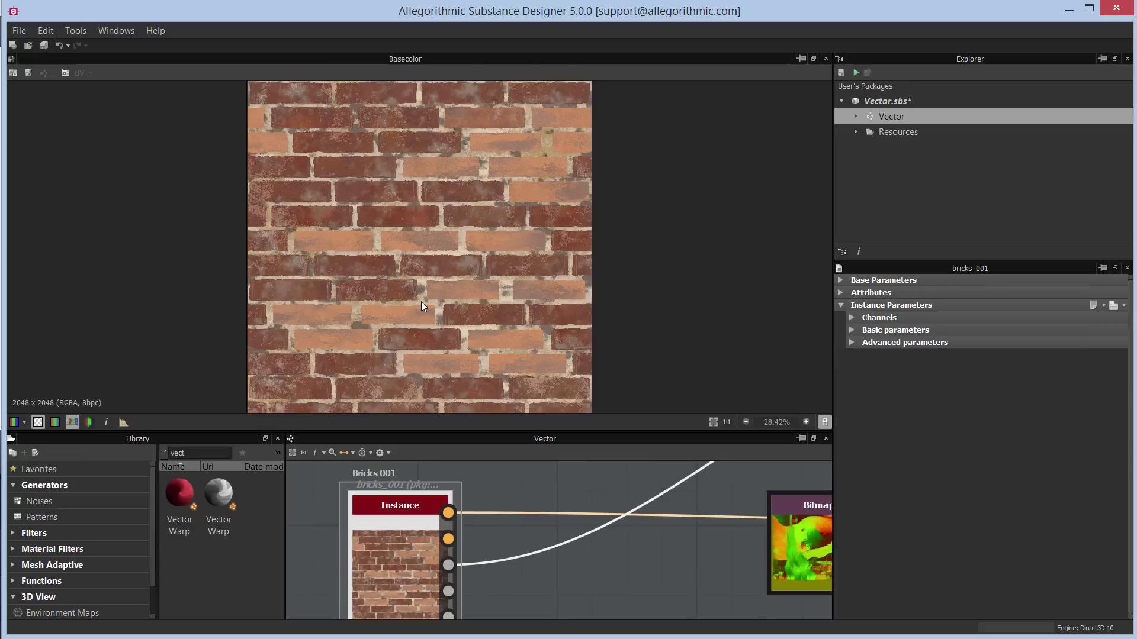
middle_drag(662, 524, 725, 533)
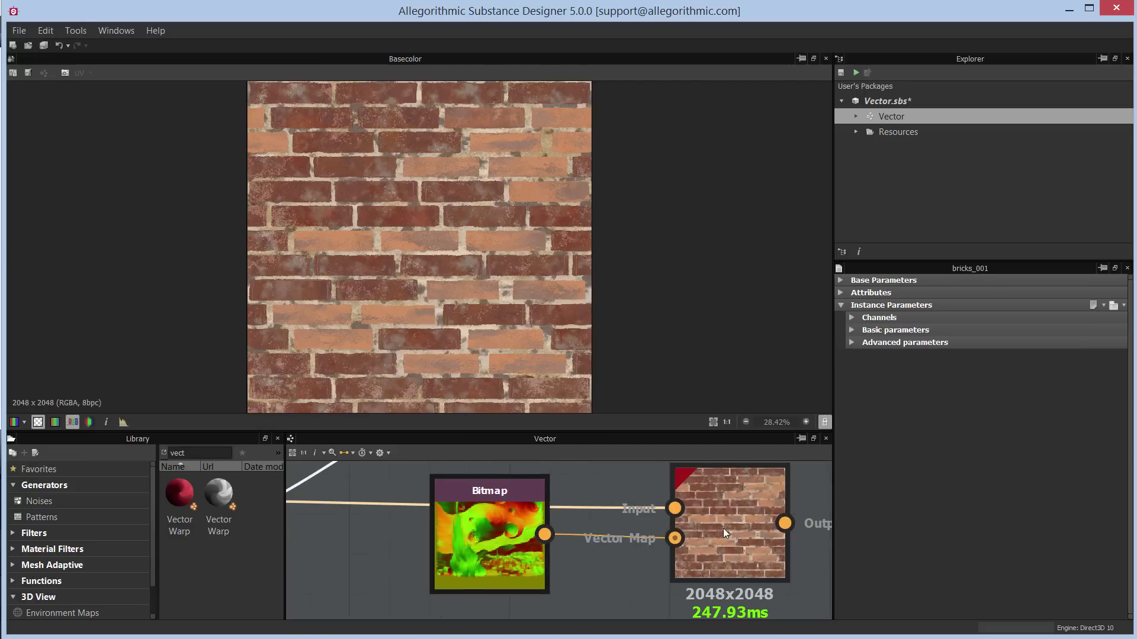
scroll(723, 529, down, 1)
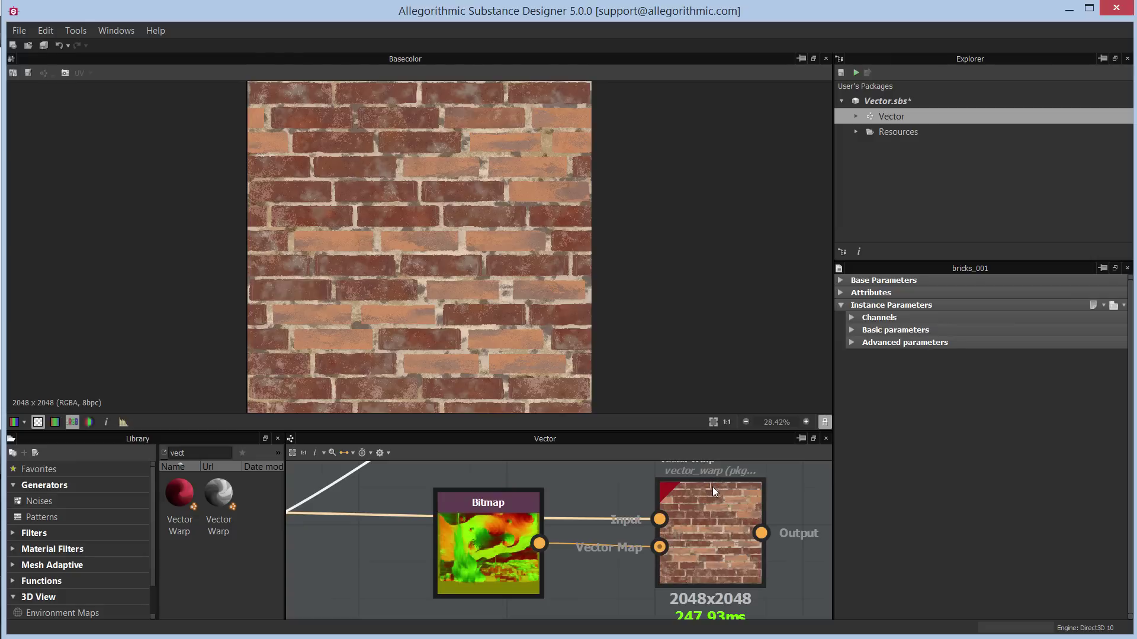
click(721, 522)
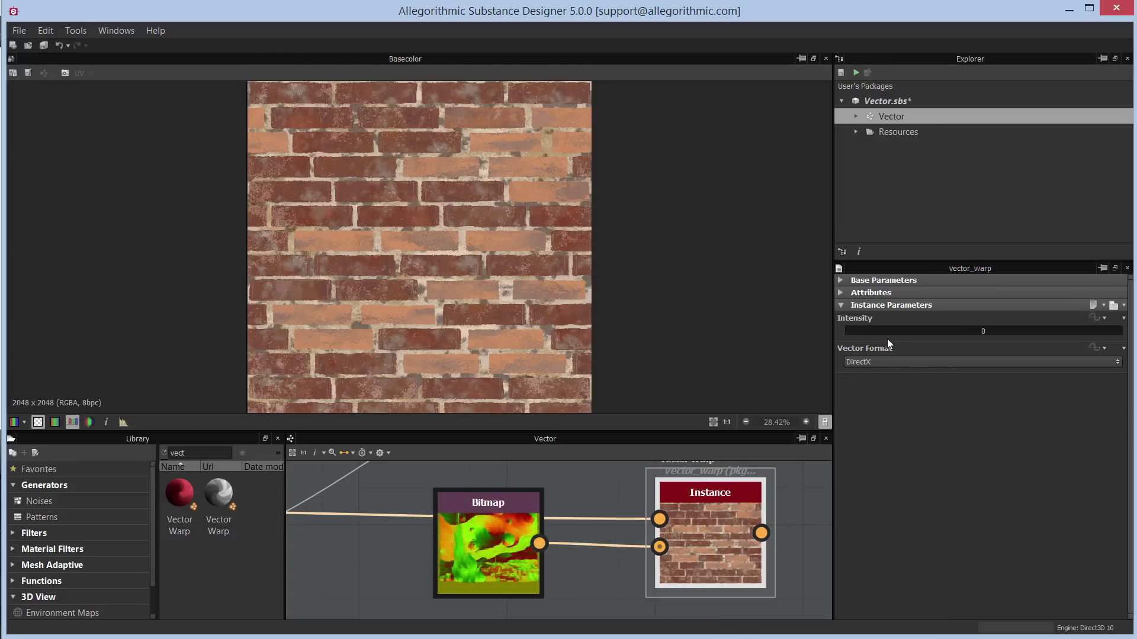
drag(853, 333, 925, 335)
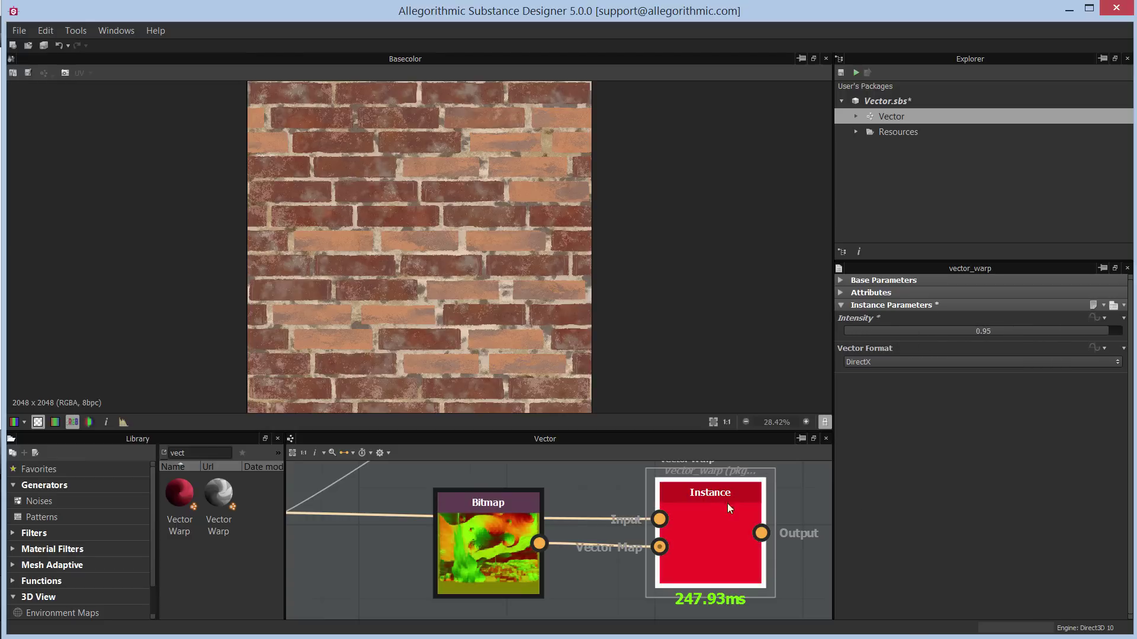
Step: Lower the flow-map Vector Warp intensity to 0.38, compare with the Bitmap, then reduce it to 0.22
double_click(713, 513)
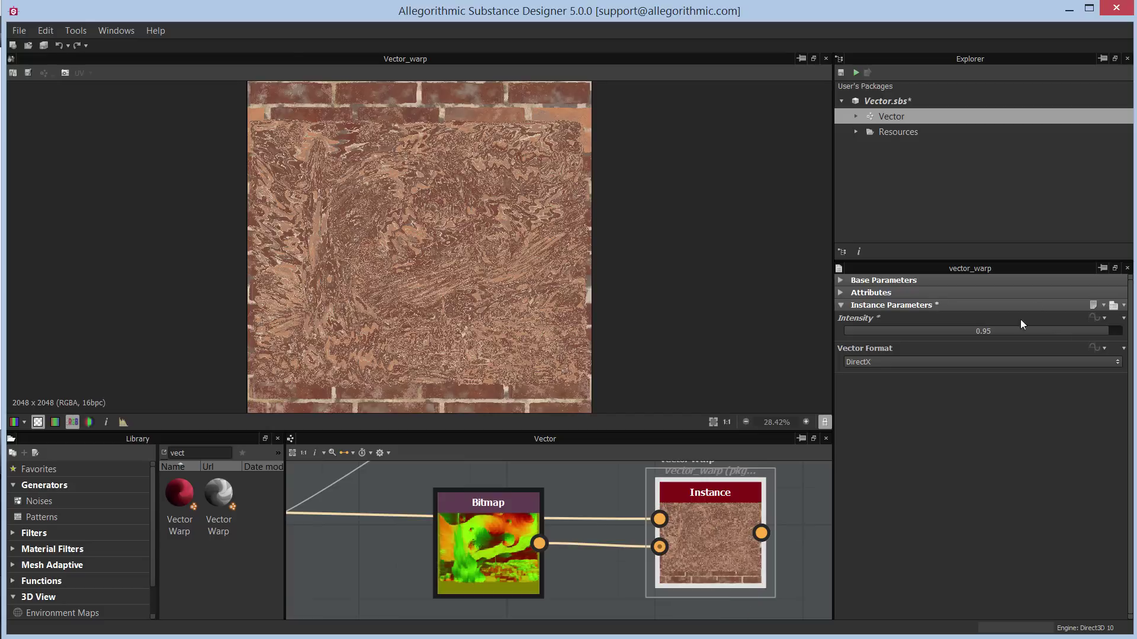
drag(1082, 329, 948, 335)
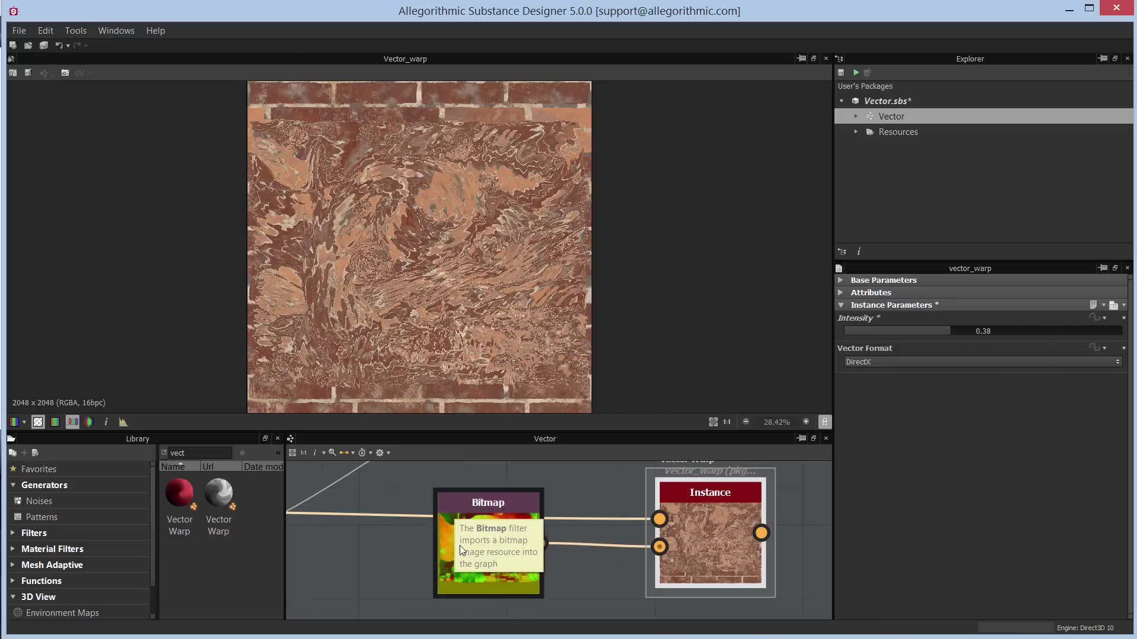
double_click(475, 535)
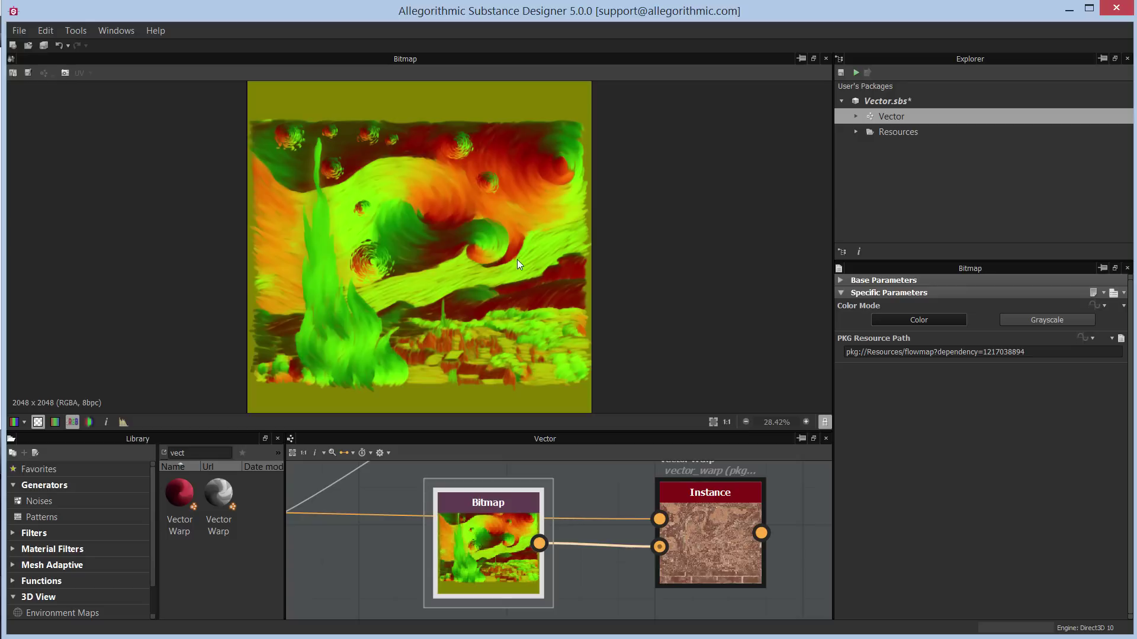
double_click(703, 527)
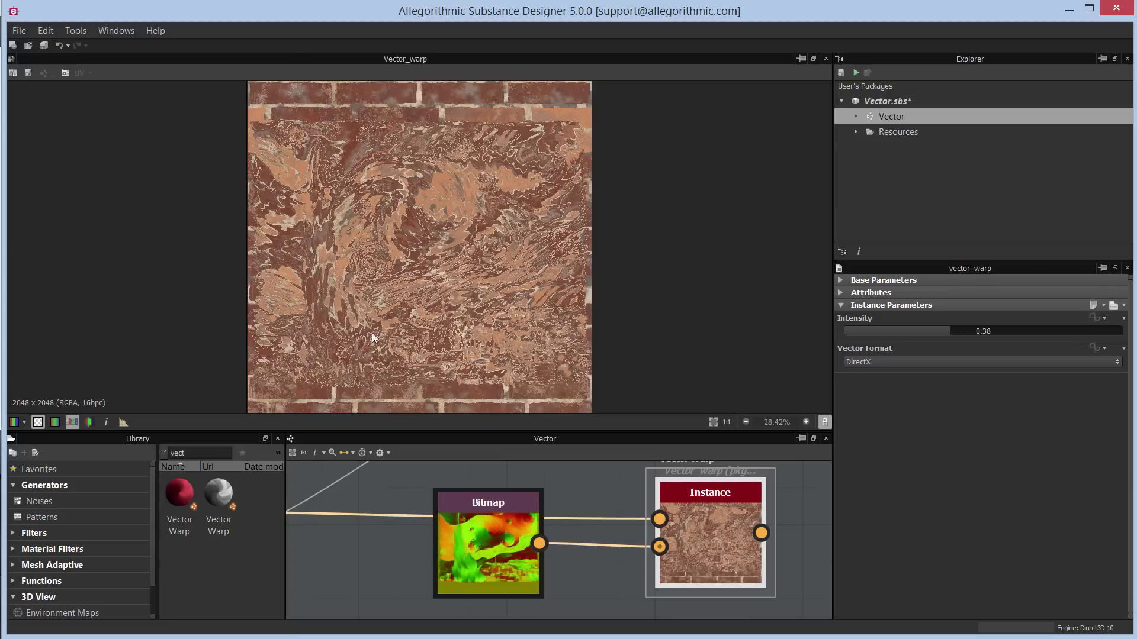
drag(934, 332, 873, 332)
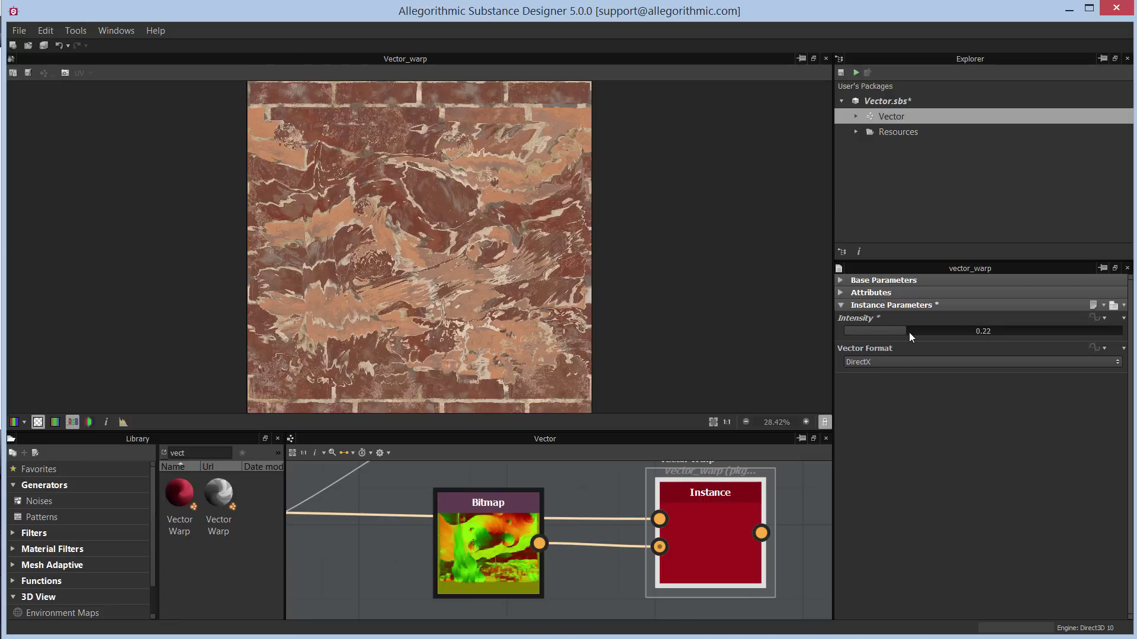